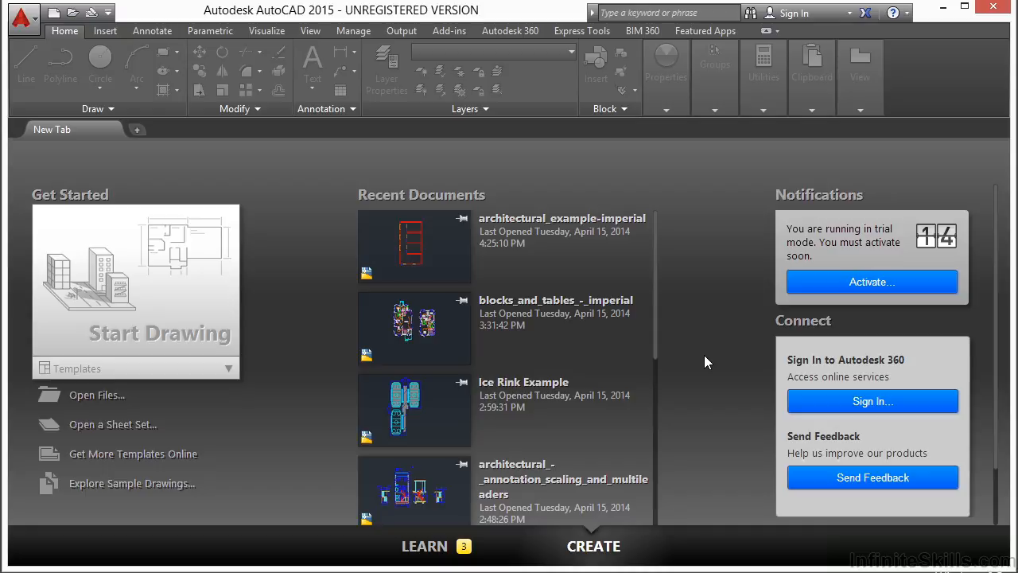
Open the drawing architectural_example-imperial.dwg from folder 09.
{"action": "left_click", "coordinate": [87, 395]}
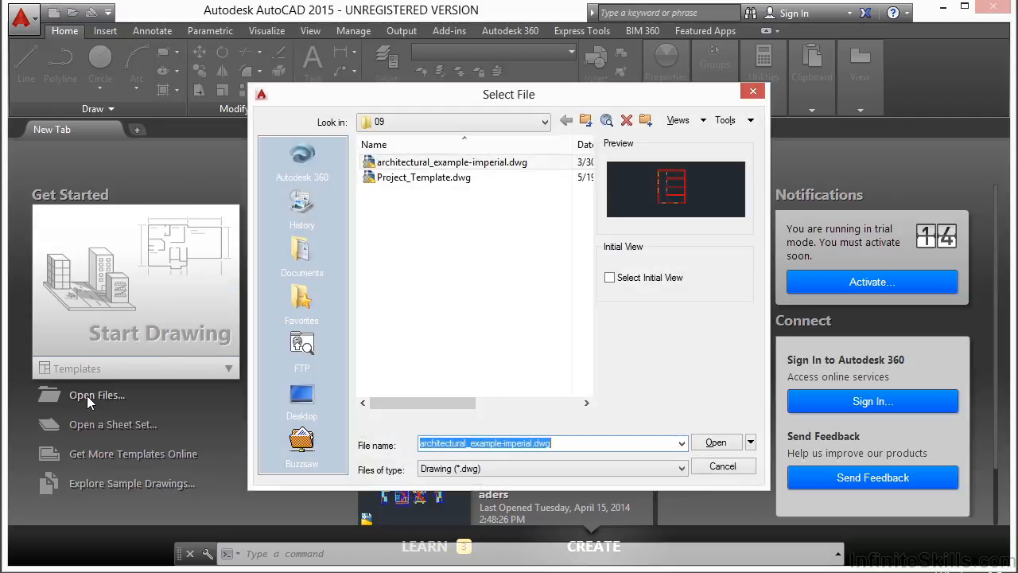
{"action": "left_click", "coordinate": [430, 164]}
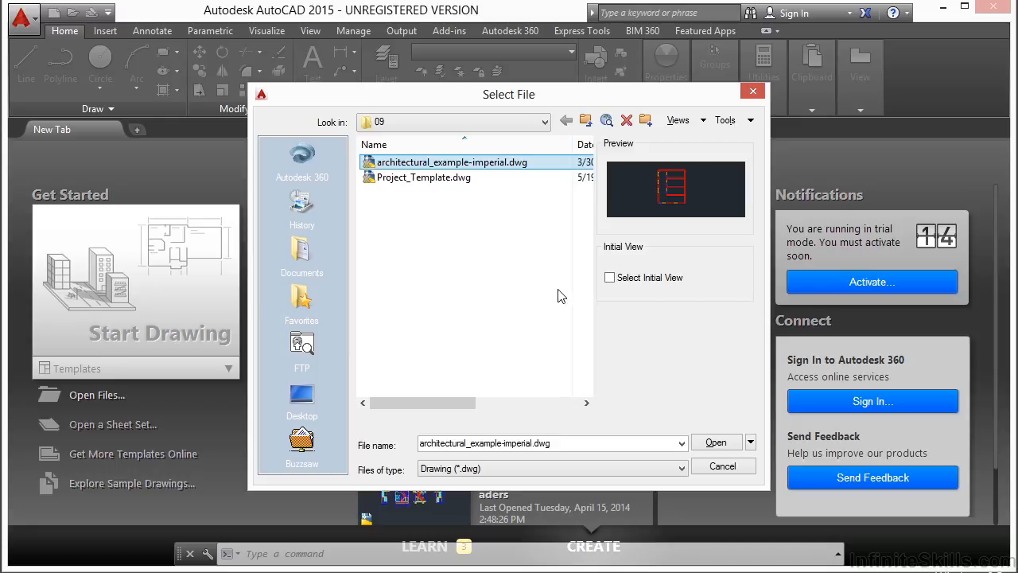
{"action": "left_click", "coordinate": [719, 442]}
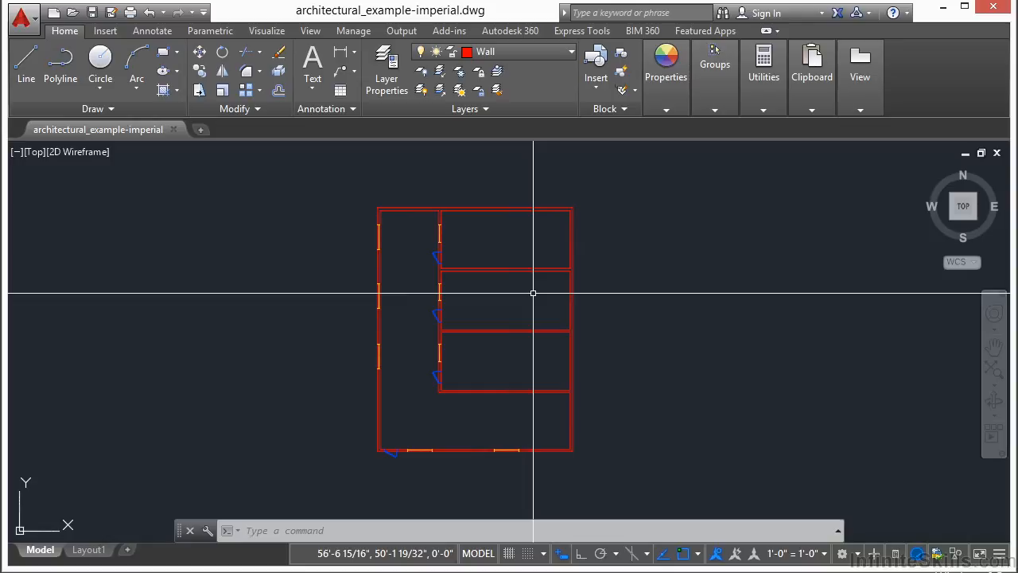
Show the object properties and inspect those of the inner top wall line in the upper-left room.
{"action": "key", "text": "ctrl+1"}
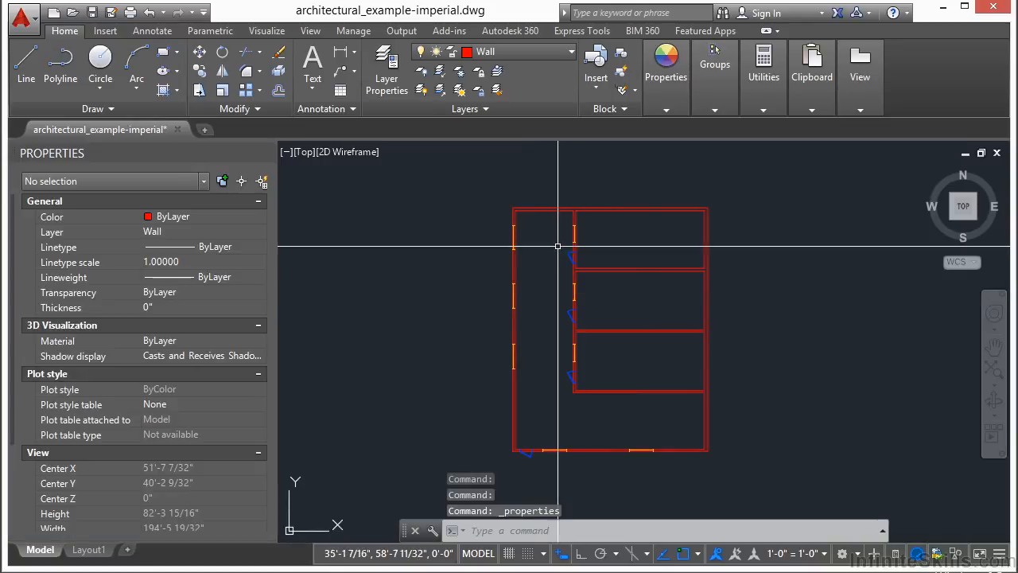
{"action": "scroll", "coordinate": [545, 218], "scroll_direction": "up", "scroll_amount": 2}
{"action": "left_click", "coordinate": [594, 221]}
{"action": "scroll", "coordinate": [595, 230], "scroll_direction": "up", "scroll_amount": 2}
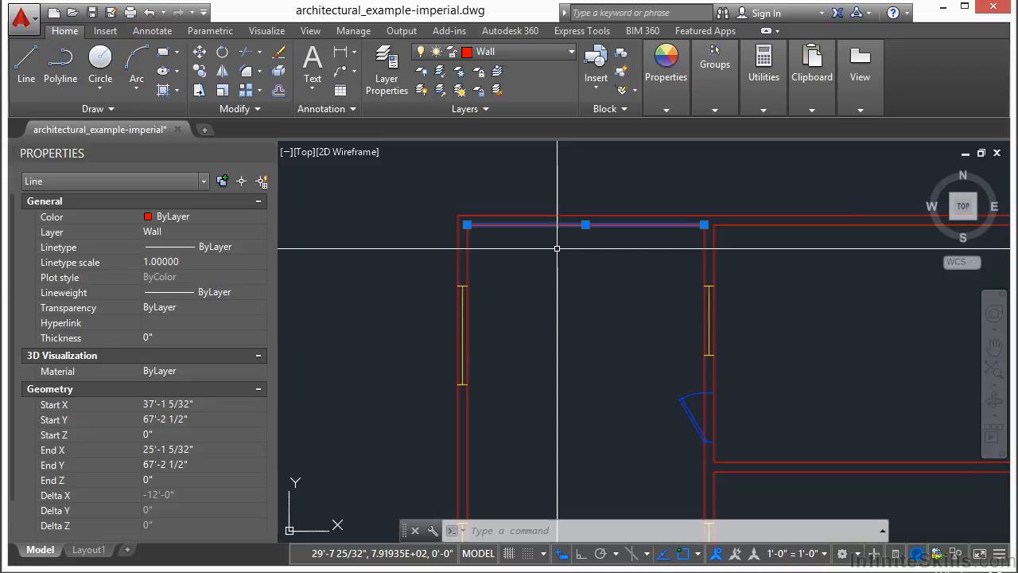
{"action": "key", "text": "Escape"}
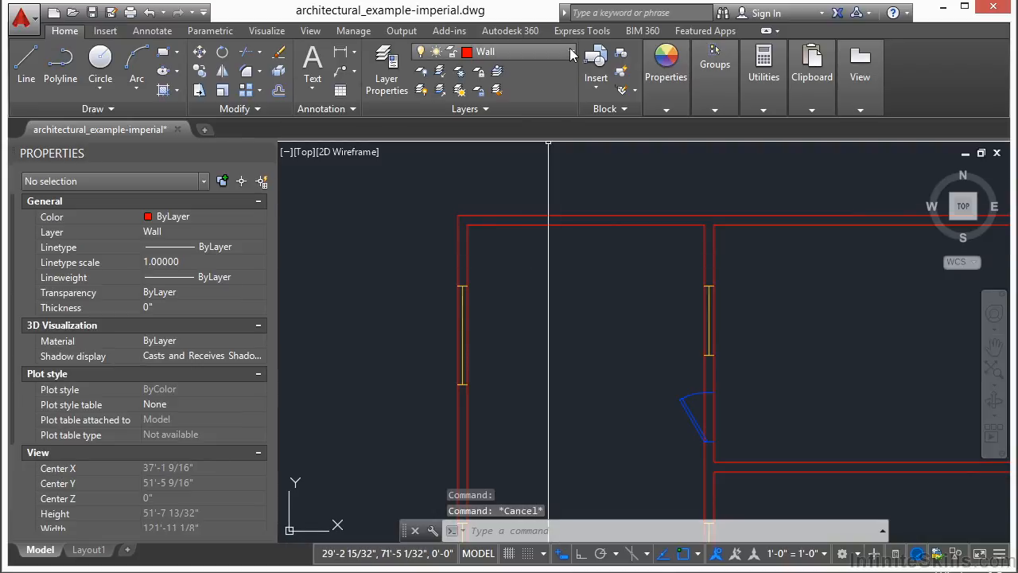
Change the Wall layer's color to yellow in the layer properties manager and close the manager.
{"action": "left_click", "coordinate": [386, 68]}
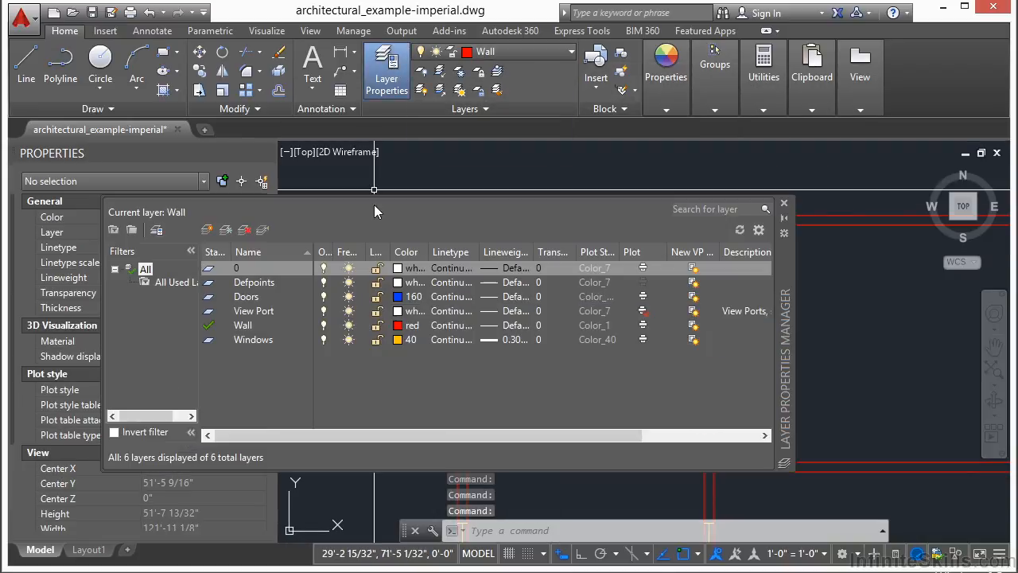
{"action": "left_click", "coordinate": [270, 326]}
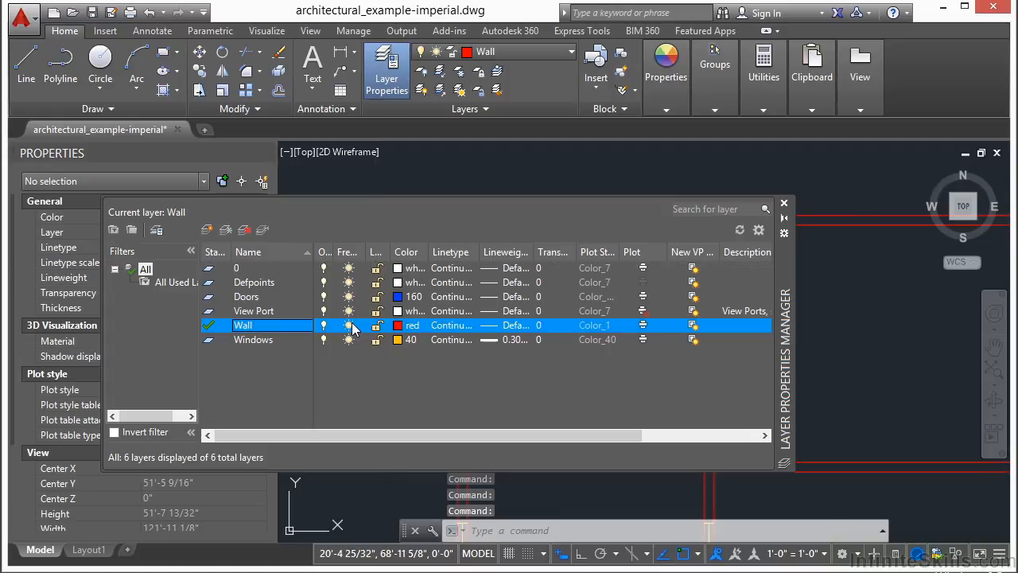
{"action": "left_click", "coordinate": [410, 333]}
{"action": "left_click", "coordinate": [399, 329]}
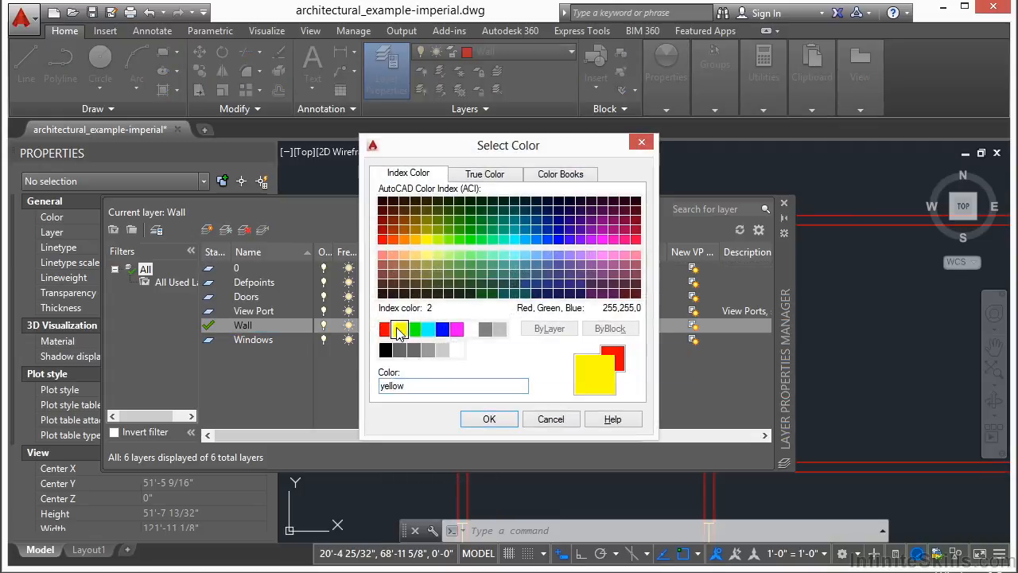
{"action": "left_click", "coordinate": [487, 419]}
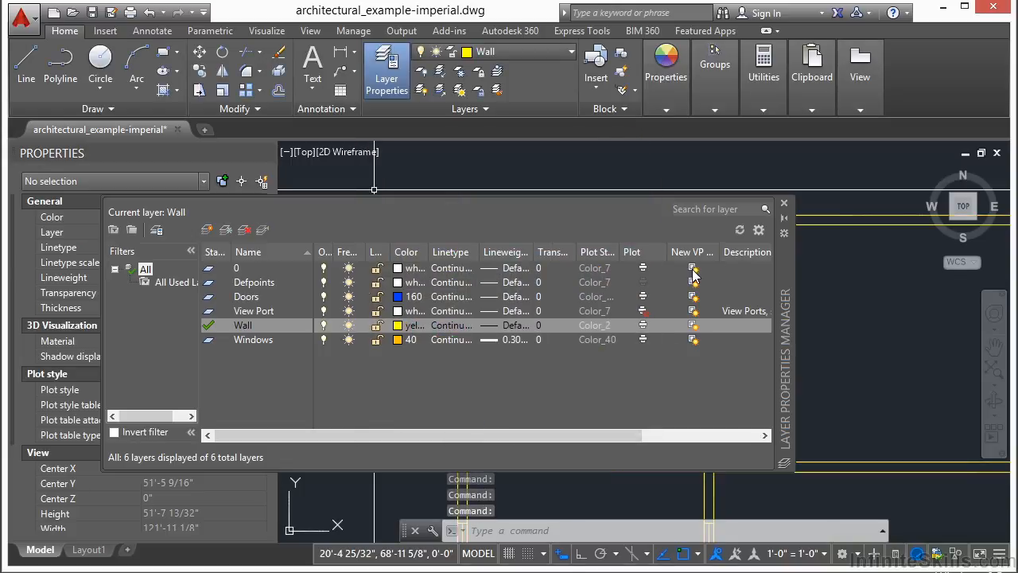
{"action": "left_click", "coordinate": [784, 203]}
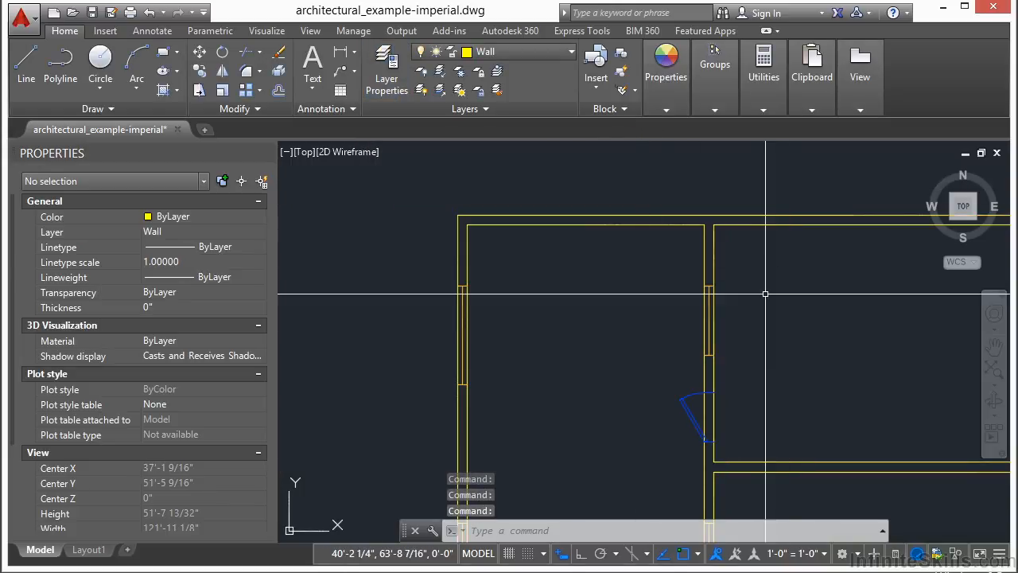
Override the color of the four wall lines meeting at the plan's upper-left corner with Red.
{"action": "left_click", "coordinate": [604, 225]}
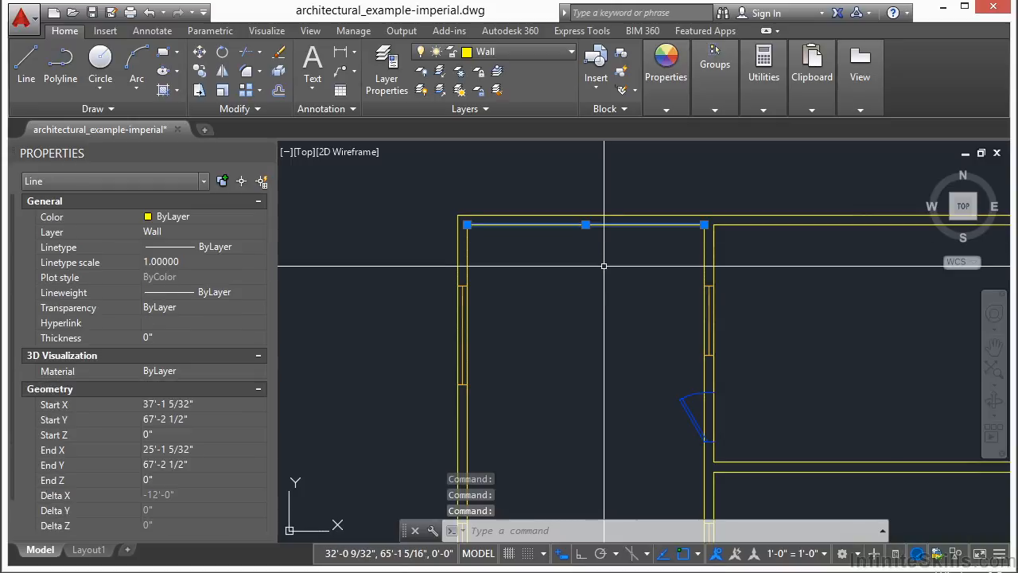
{"action": "left_click", "coordinate": [506, 199]}
{"action": "left_click", "coordinate": [431, 254]}
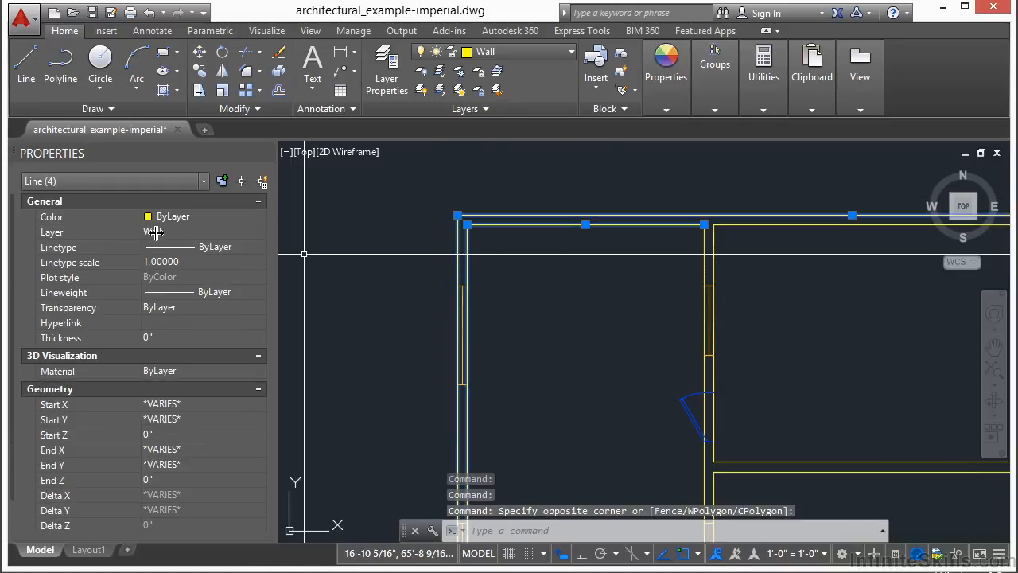
{"action": "left_click", "coordinate": [195, 218]}
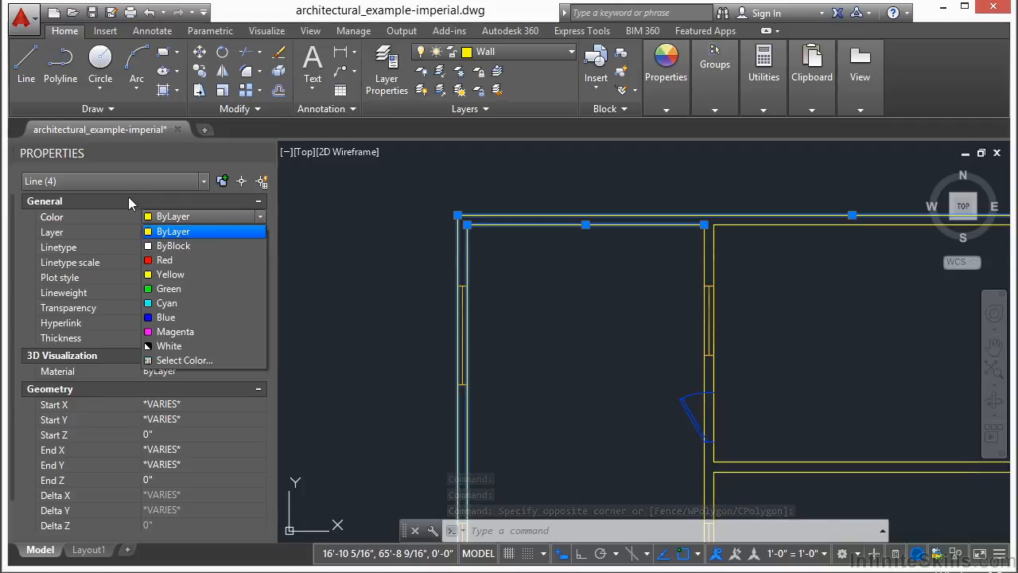
{"action": "left_click", "coordinate": [174, 259]}
{"action": "key", "text": "Escape"}
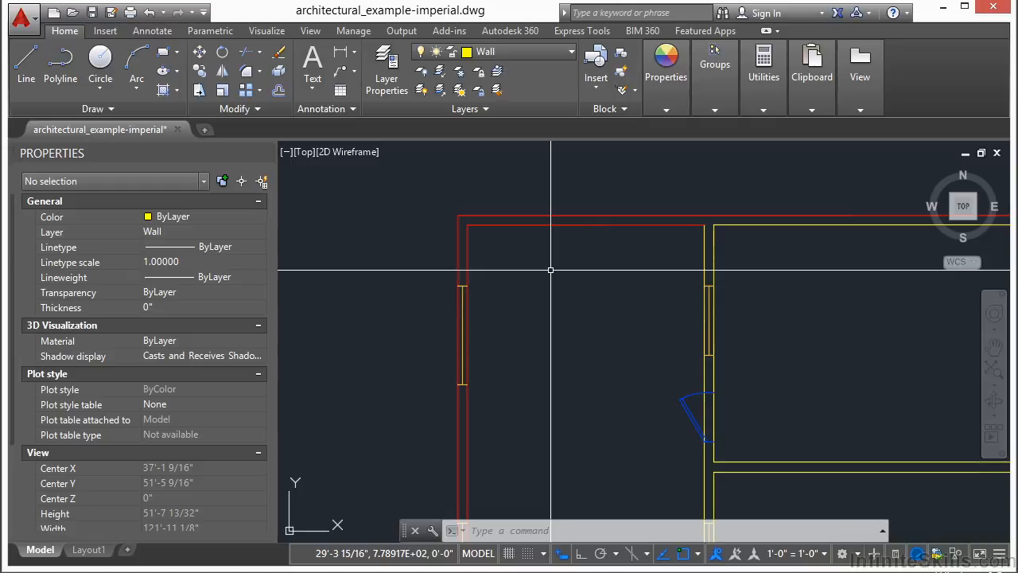
Change the Wall layer's color to magenta.
{"action": "left_click", "coordinate": [569, 52]}
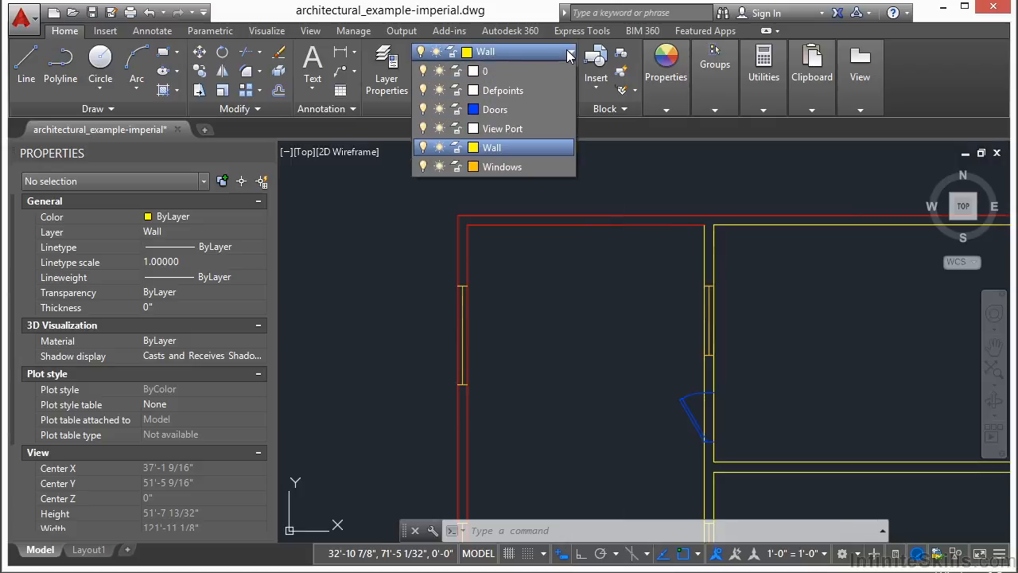
{"action": "left_click", "coordinate": [473, 148]}
{"action": "left_click", "coordinate": [457, 329]}
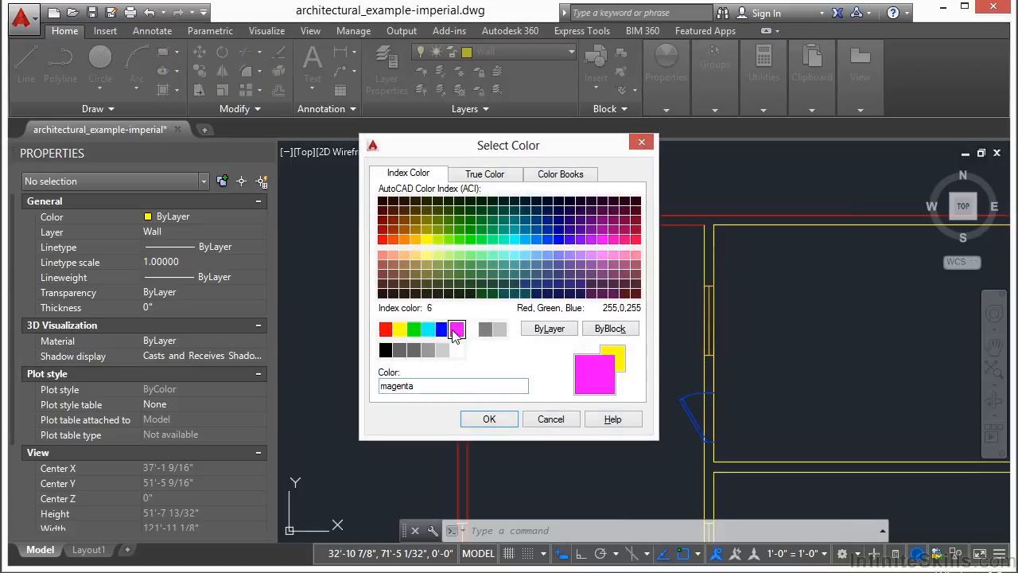
{"action": "left_click", "coordinate": [489, 419]}
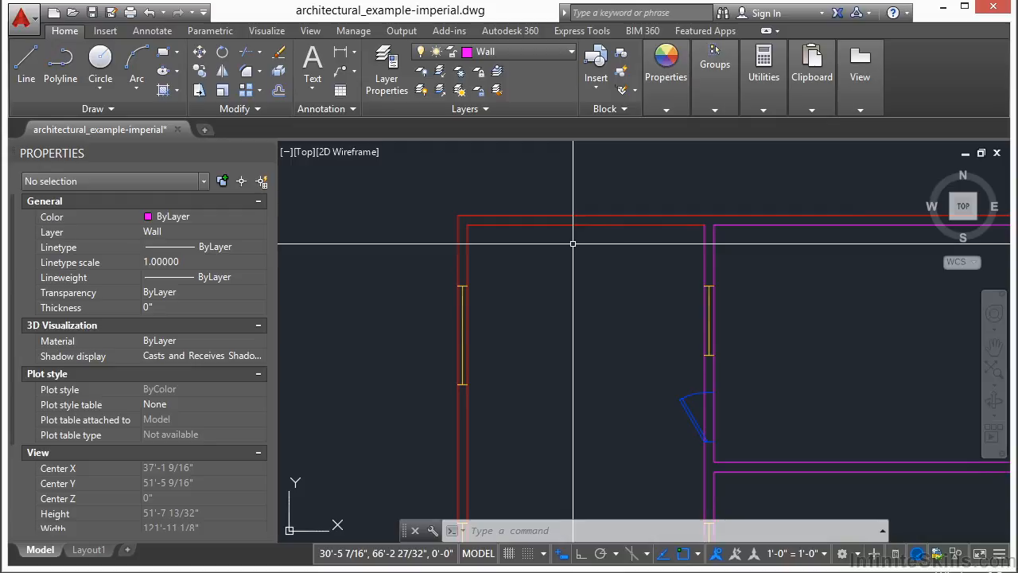
Switch to Layout1, frame the upper wall junction closely inside the viewport and return to paper space.
{"action": "left_click", "coordinate": [86, 549]}
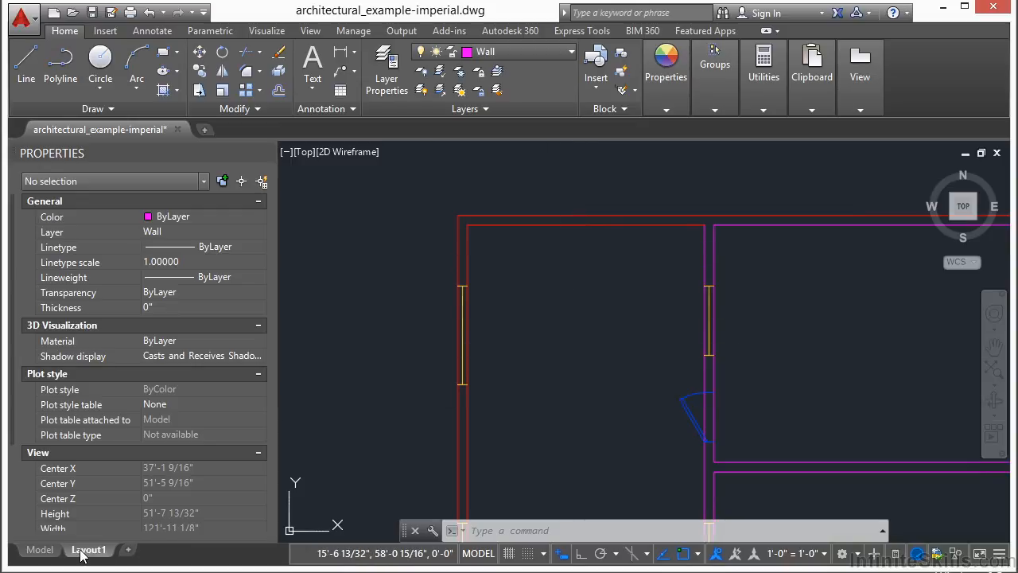
{"action": "double_click", "coordinate": [595, 316]}
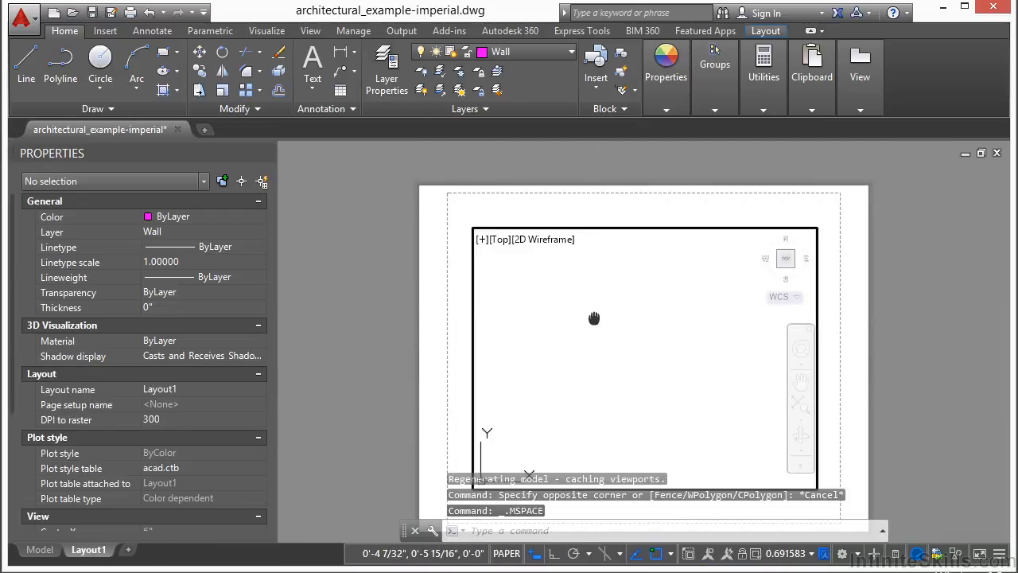
{"action": "middle_click", "coordinate": [595, 317]}
{"action": "middle_click", "coordinate": [595, 316]}
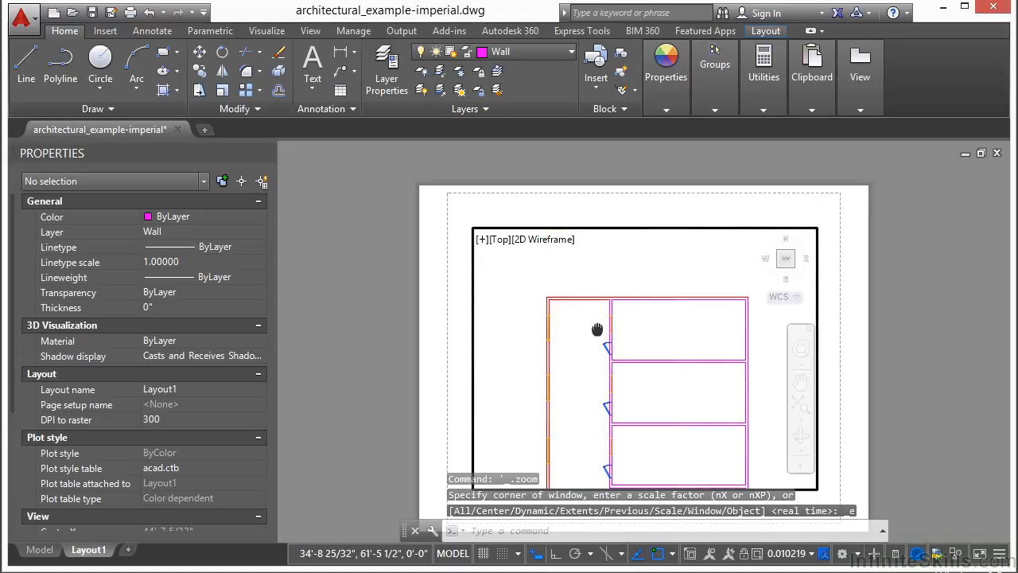
{"action": "scroll", "coordinate": [609, 287], "scroll_direction": "up", "scroll_amount": 8}
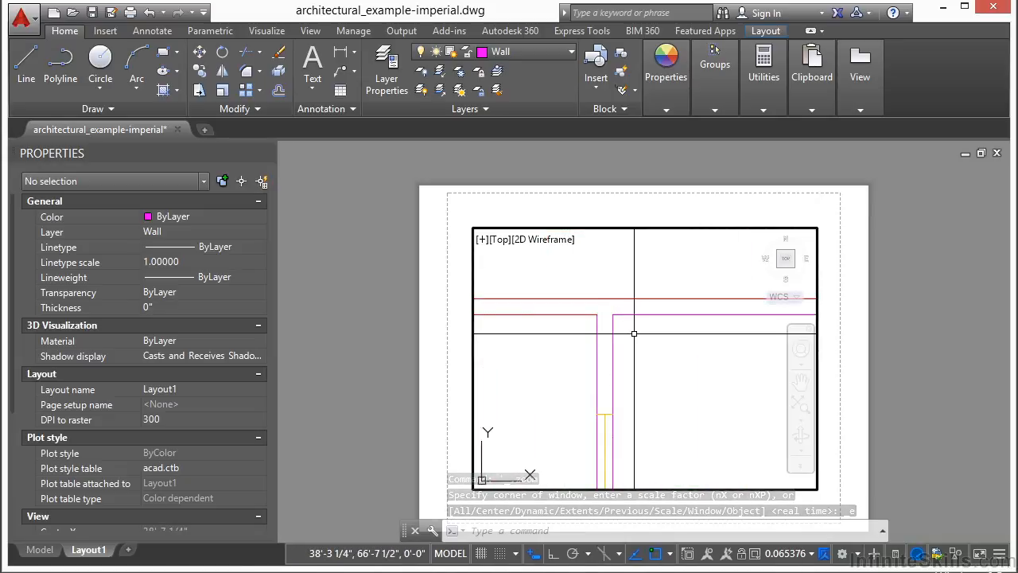
{"action": "double_click", "coordinate": [841, 334]}
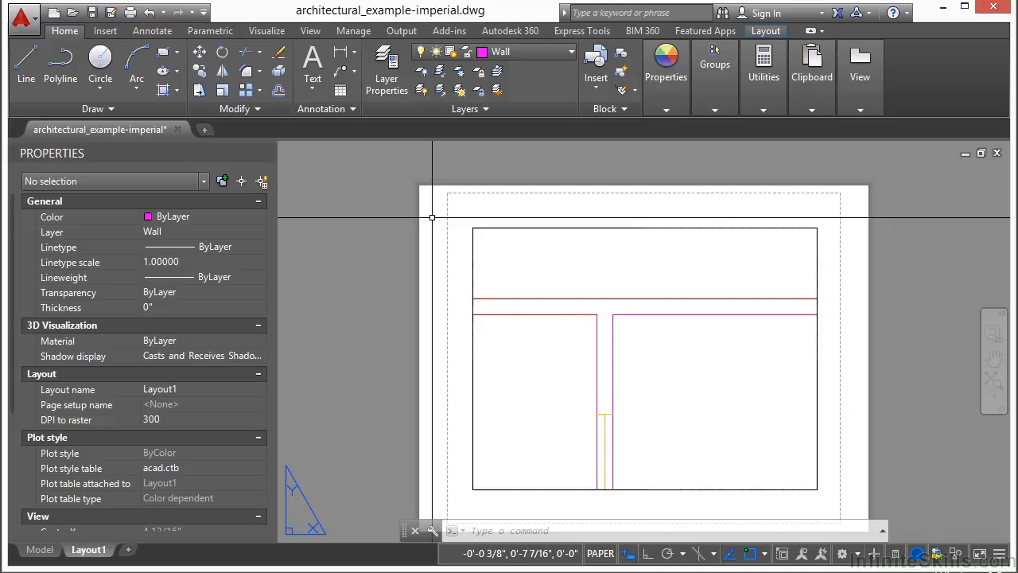
Change the Wall layer's color to light gray, index color 254.
{"action": "left_click", "coordinate": [556, 51]}
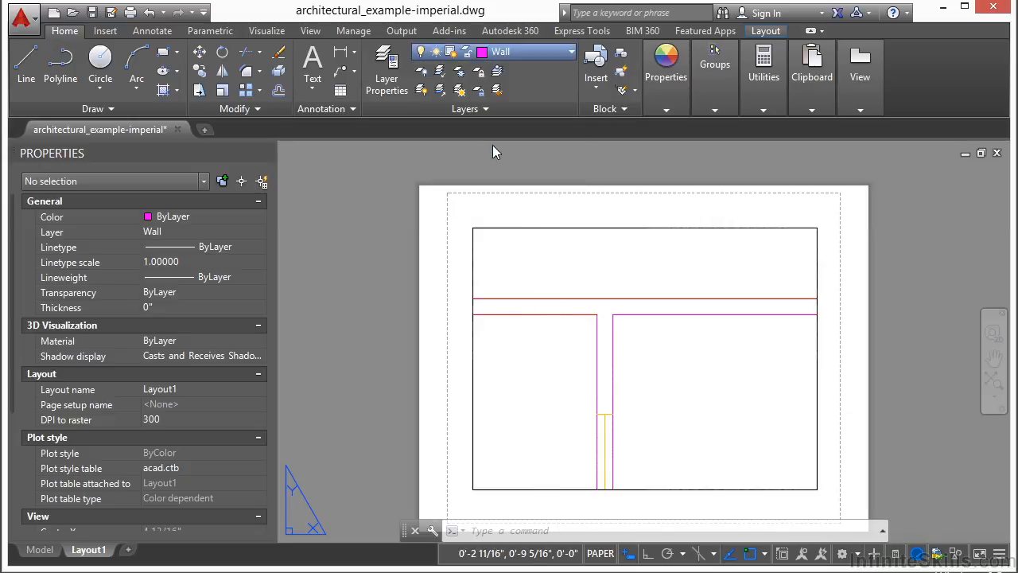
{"action": "left_click", "coordinate": [489, 150]}
{"action": "left_click", "coordinate": [442, 349]}
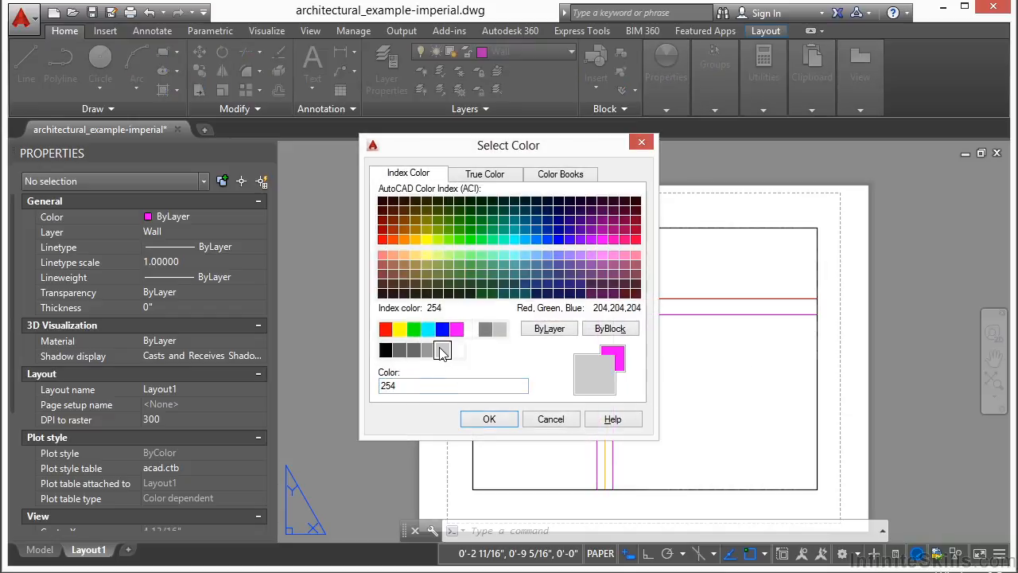
{"action": "left_click", "coordinate": [489, 419]}
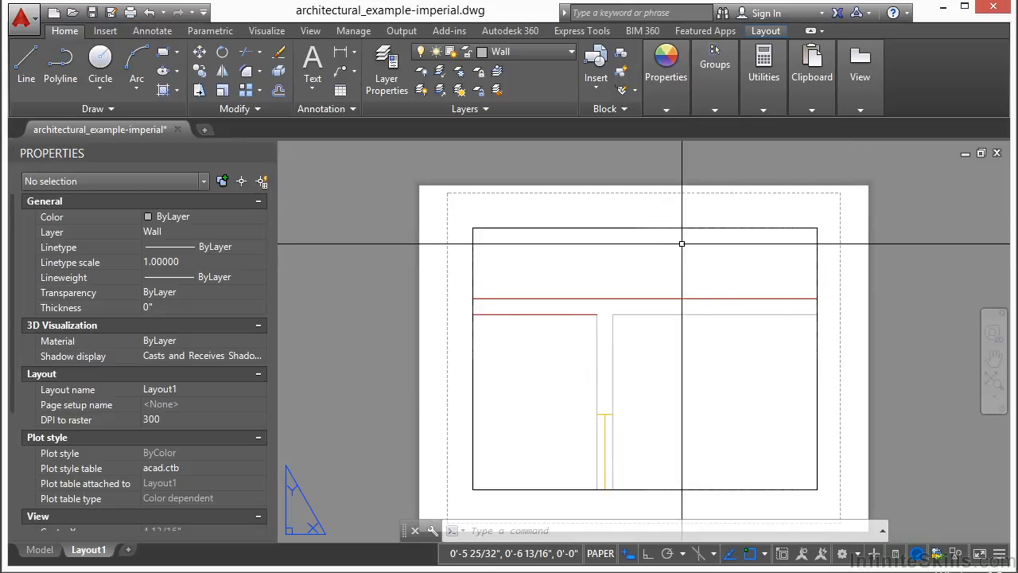
{"action": "scroll", "coordinate": [663, 243], "scroll_direction": "down", "scroll_amount": 2}
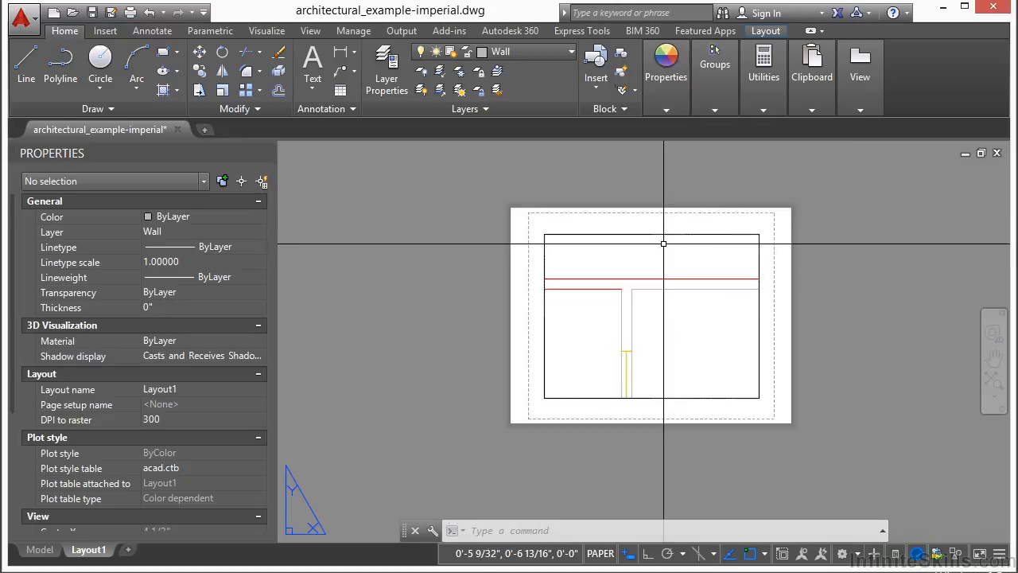